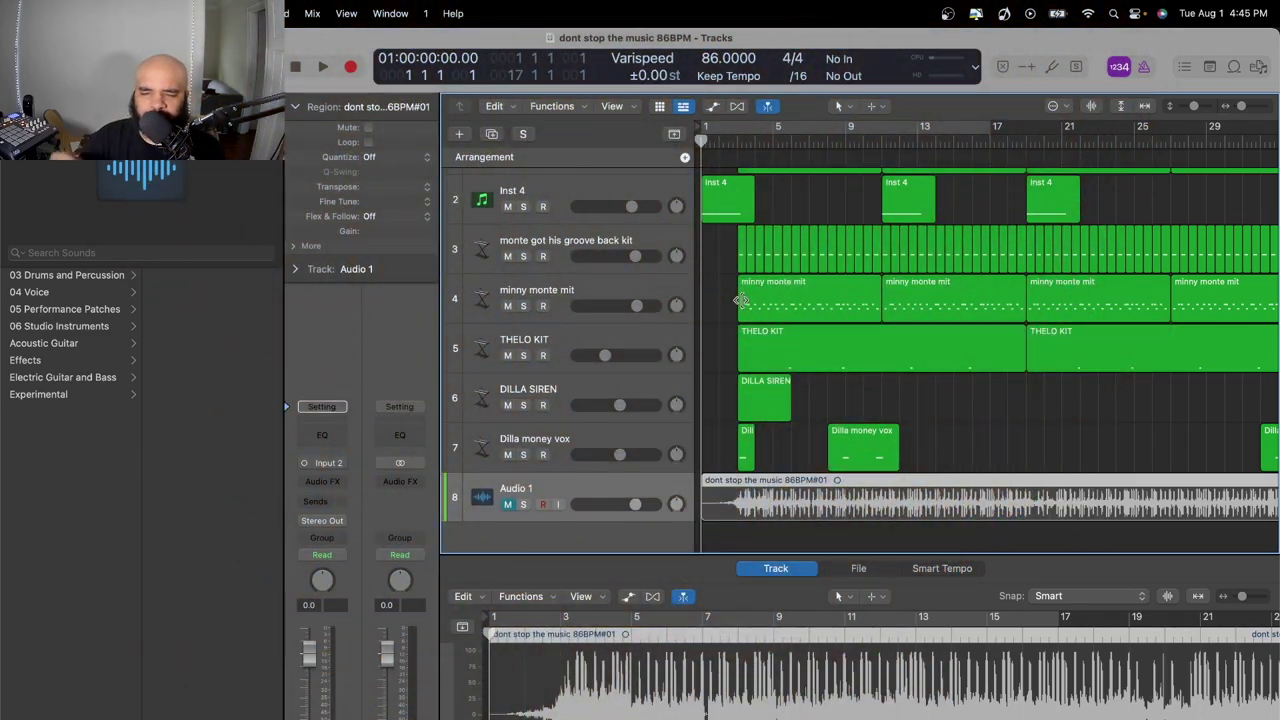
Create a cycle range on the ruler and move it to span bars 3 to 19.
scroll(741, 300, "up", 2)
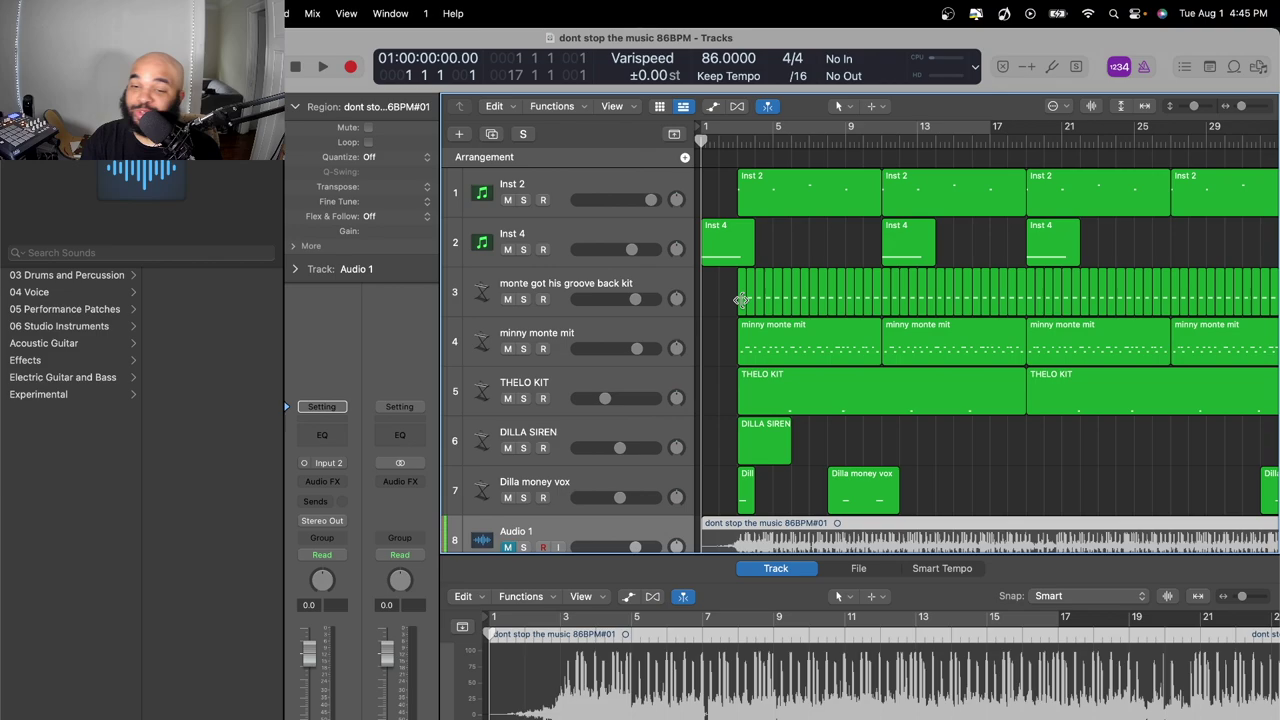
left_click(732, 126)
left_click_drag(730, 128, 767, 136)
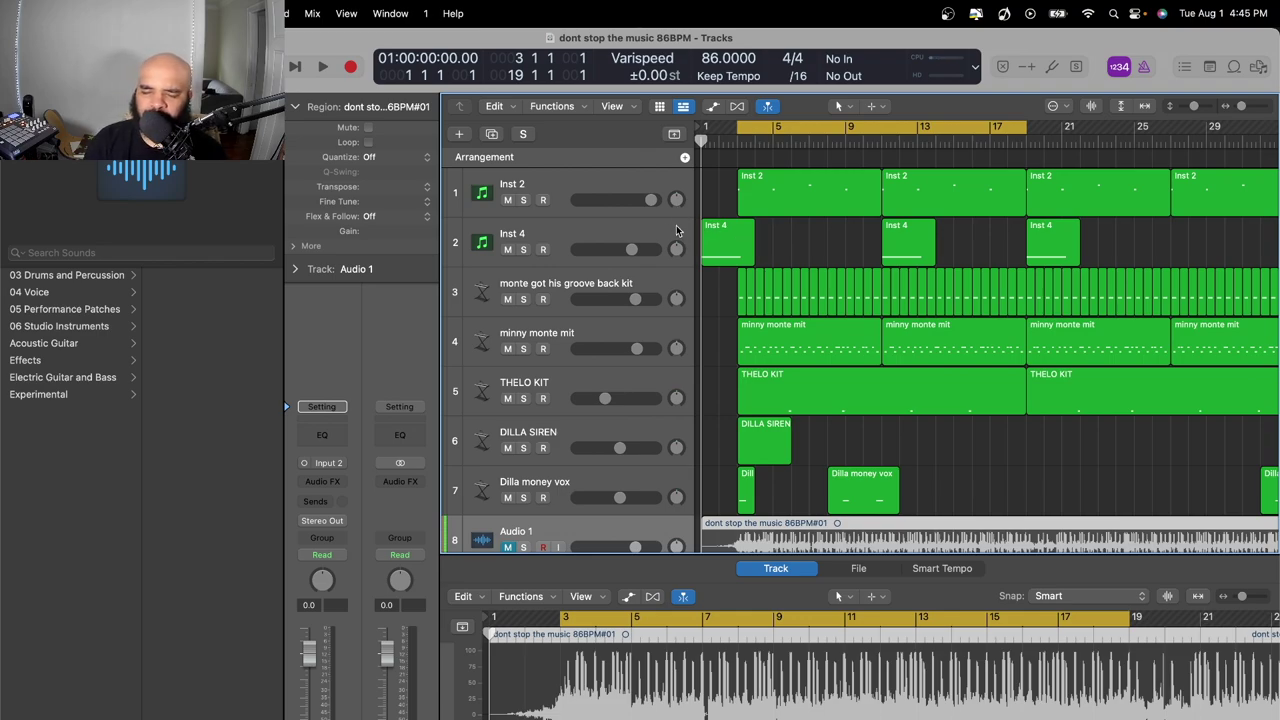
Solo Inst 2, audition its Serato Sample chops, then stop the preview and close the plugin.
left_click(523, 200)
left_click(561, 196)
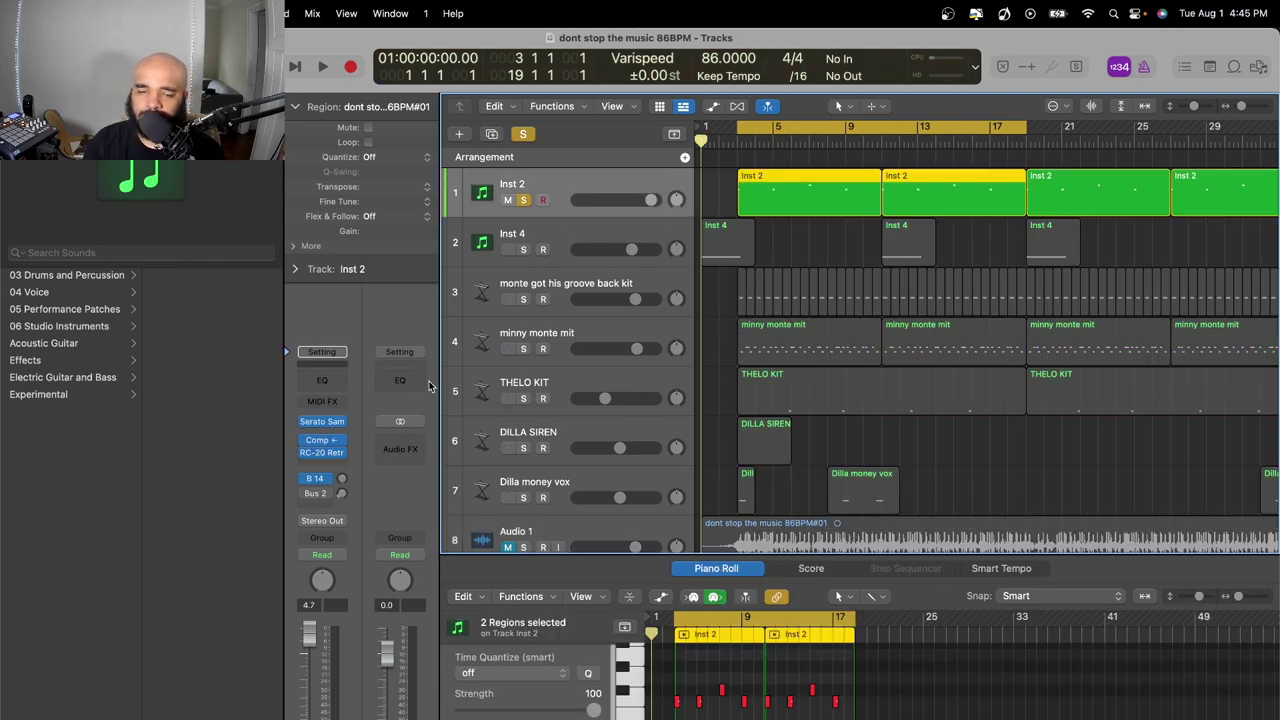
left_click(322, 421)
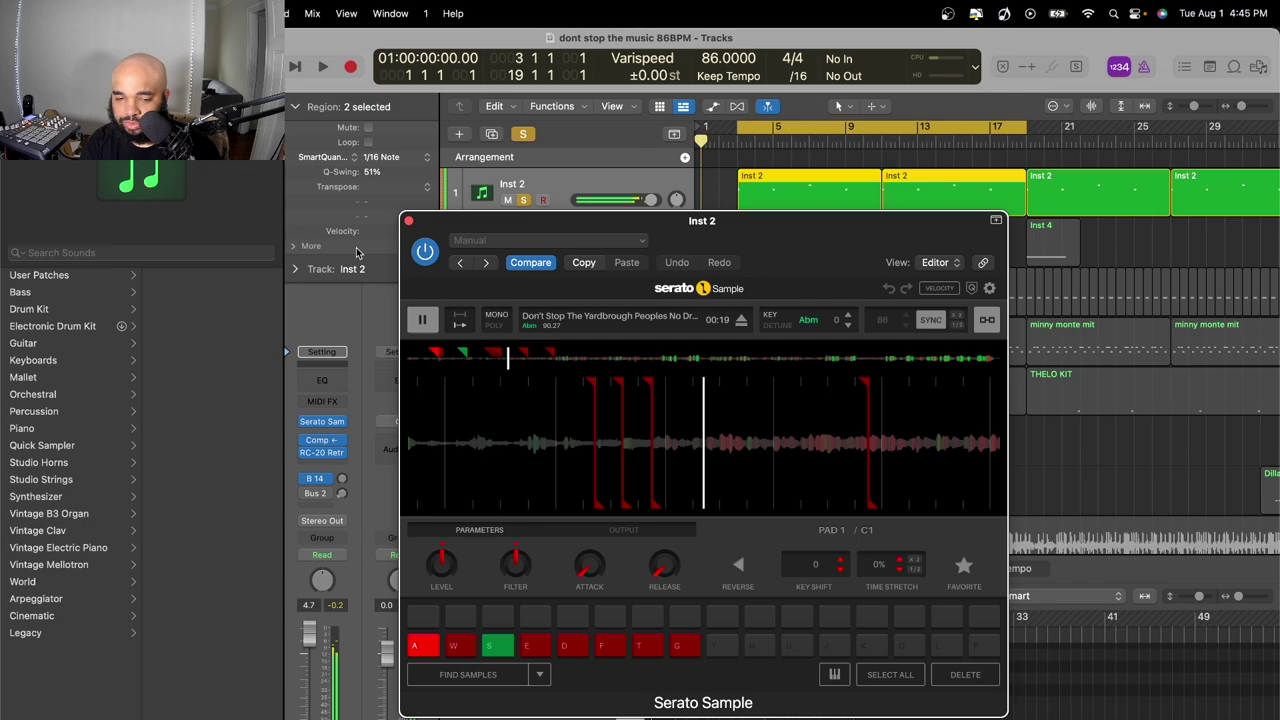
left_click(420, 319)
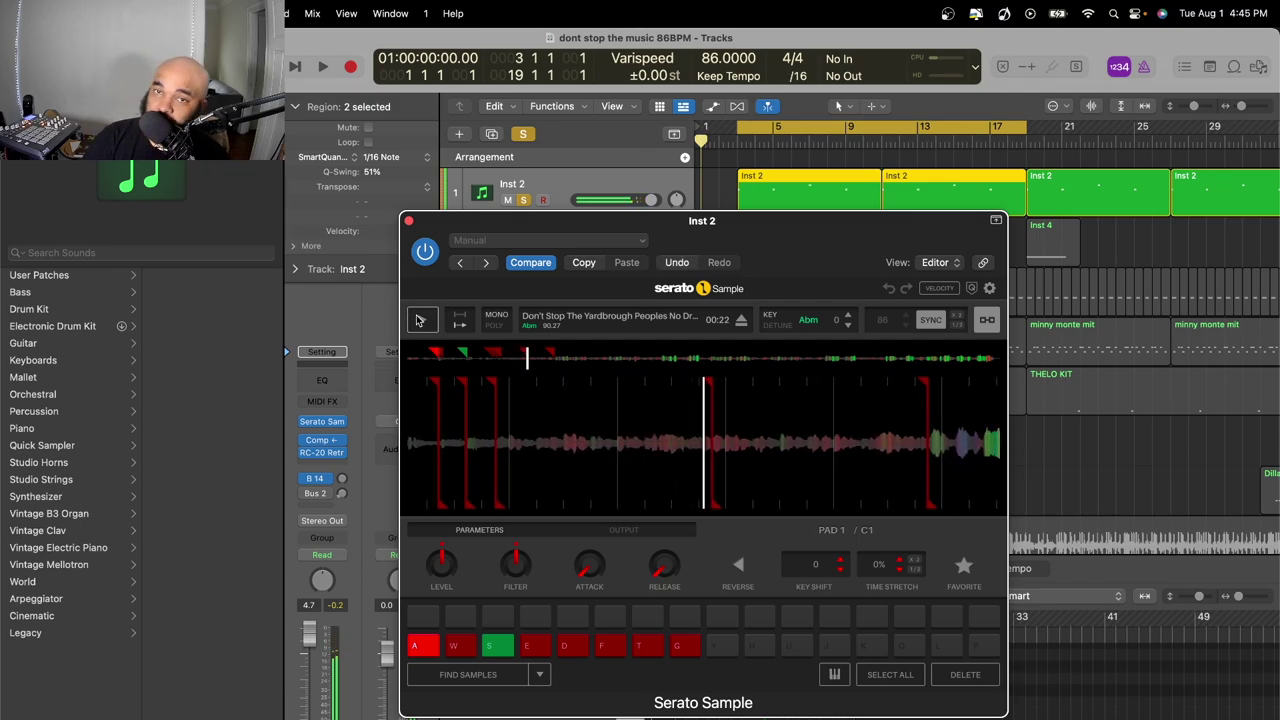
left_click(408, 221)
left_click(540, 237)
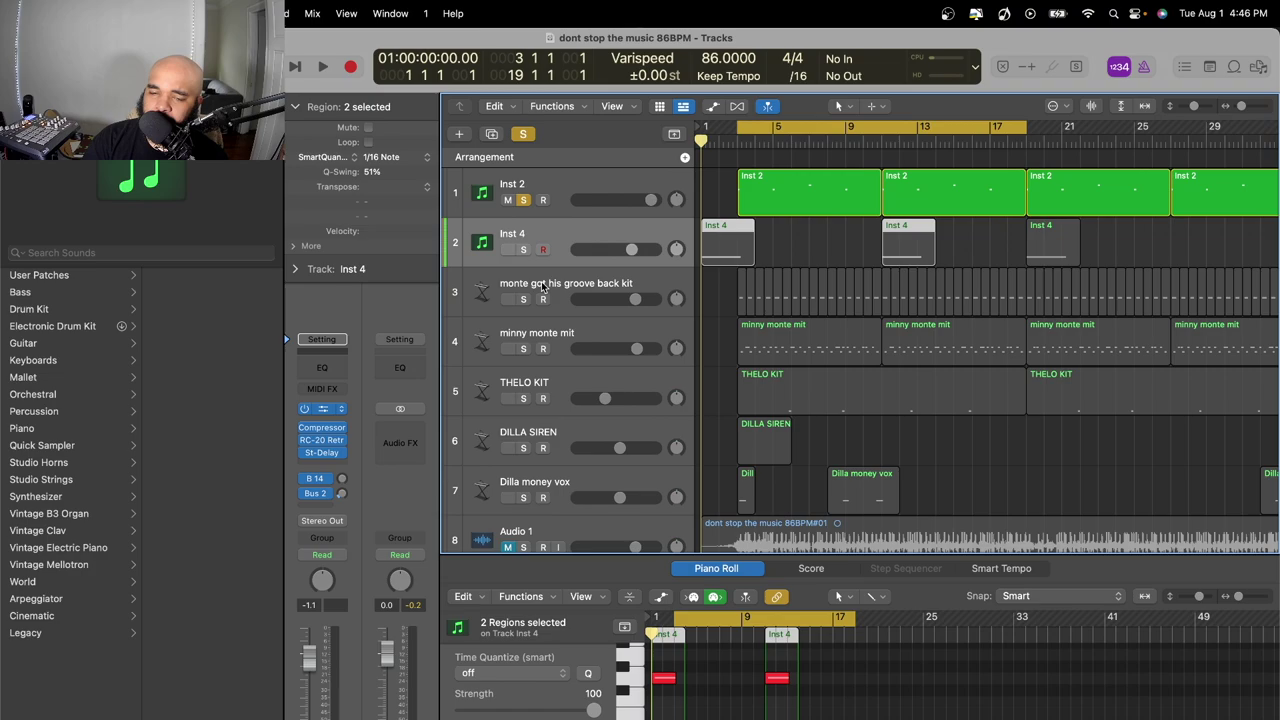
left_click(322, 409)
left_click_drag(537, 242, 547, 325)
left_click(523, 249)
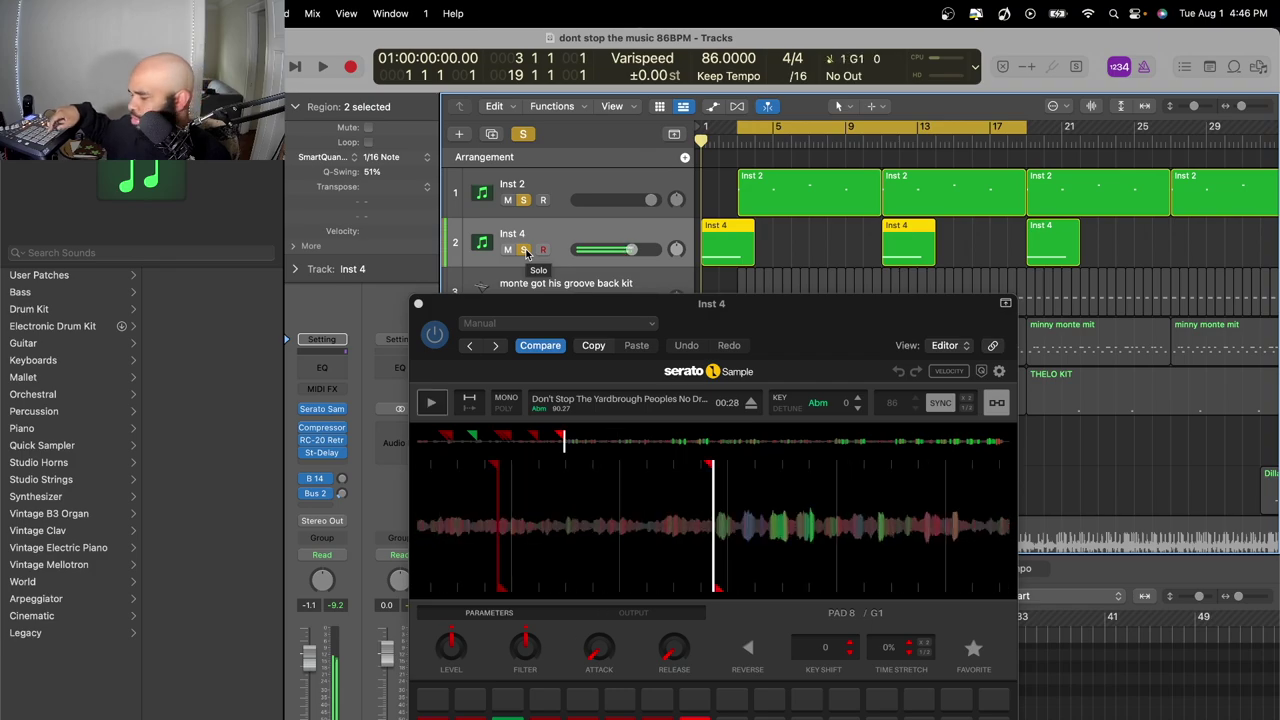
left_click(524, 249)
left_click(418, 303)
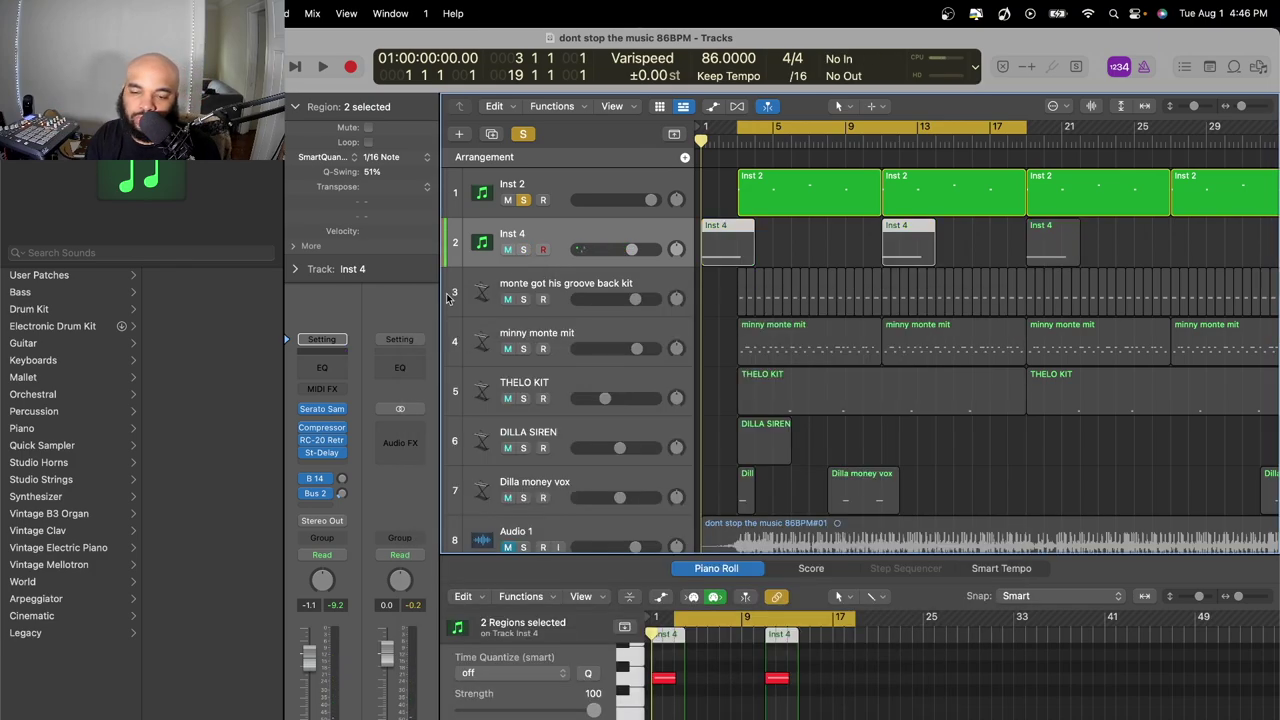
Solo Inst 4 alongside Inst 2 and play the cycle to hear both chop tracks.
left_click(523, 250)
key("space")
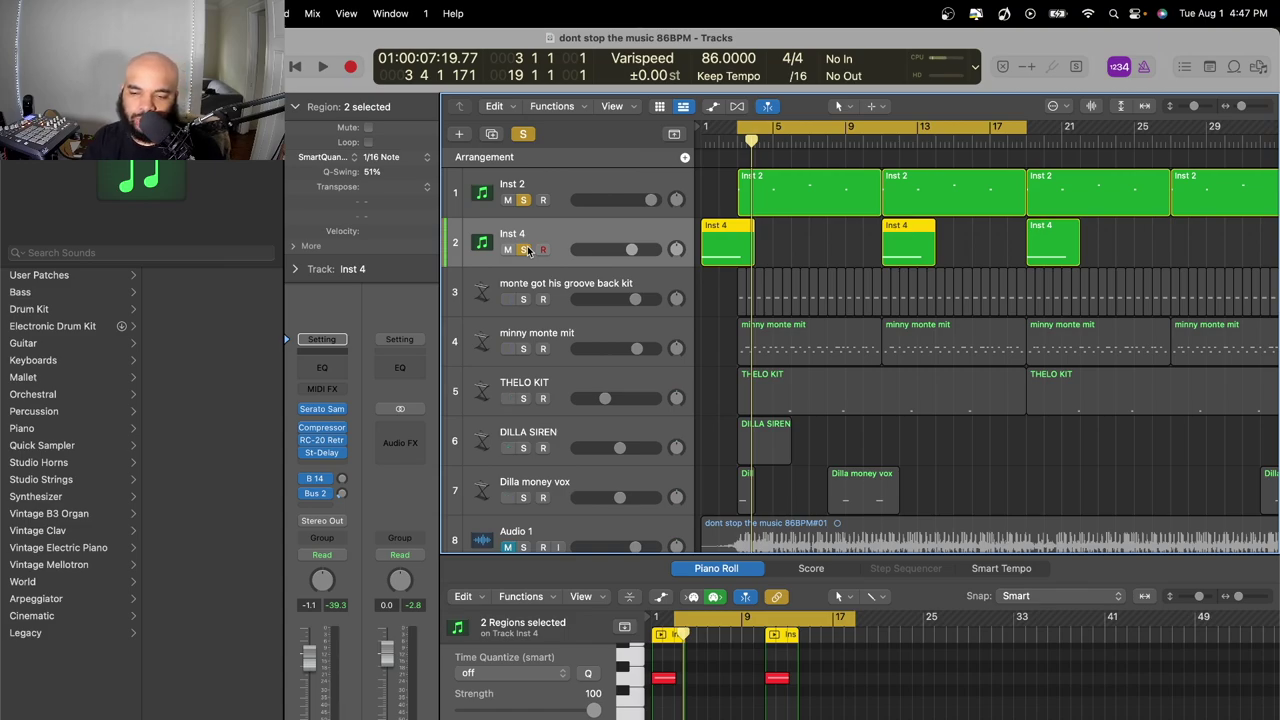
key("space")
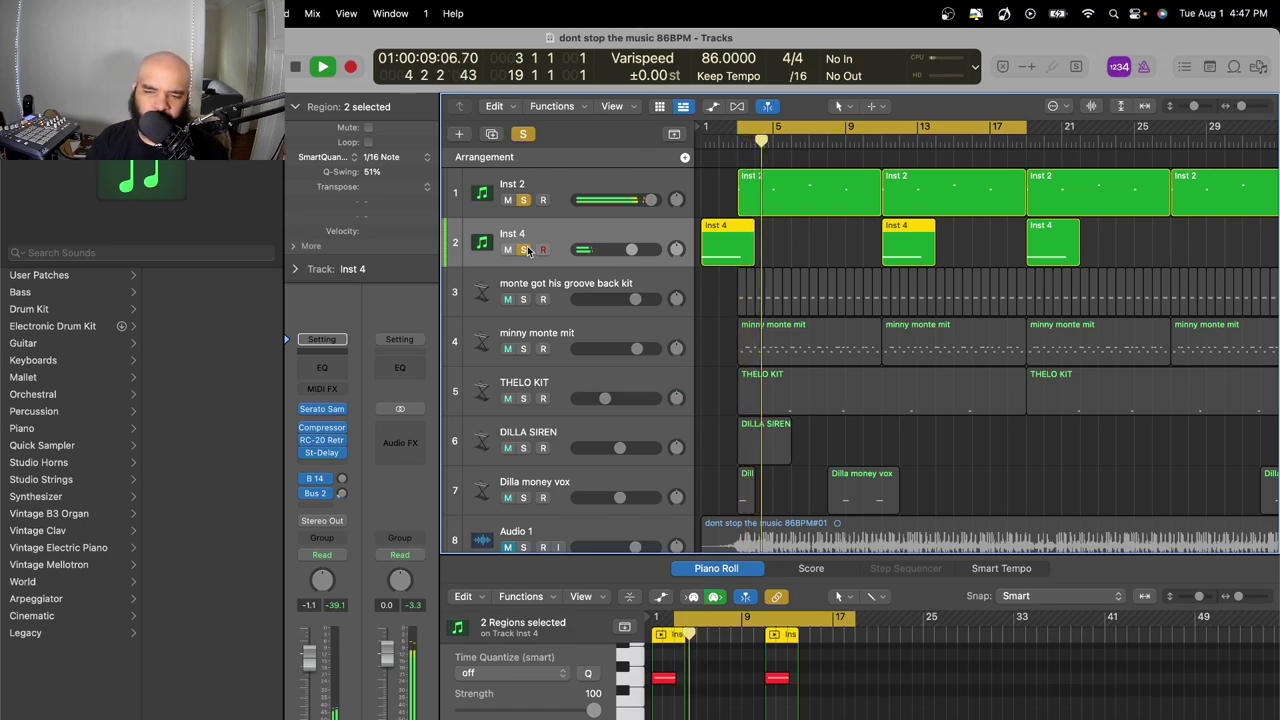
Solo the monte, THELO and minny monte kits, DILLA SIREN and Dilla money vox tracks.
left_click(523, 299)
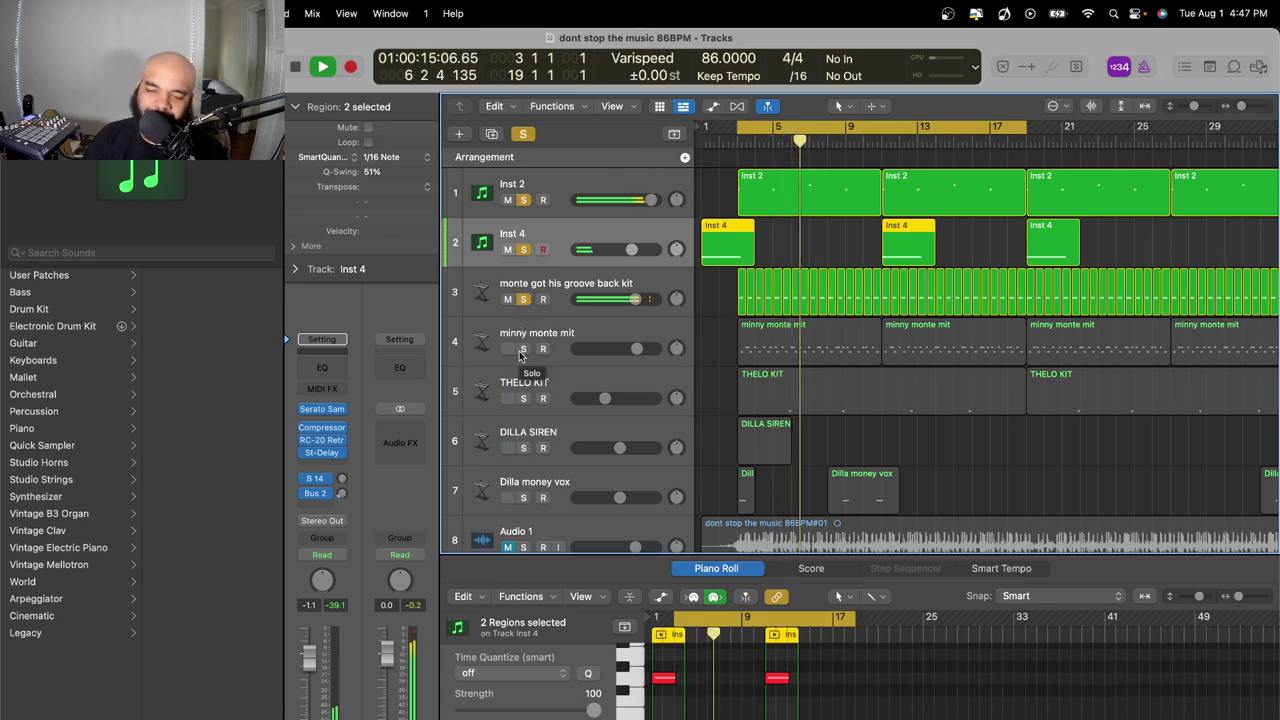
left_click_drag(523, 398, 527, 493)
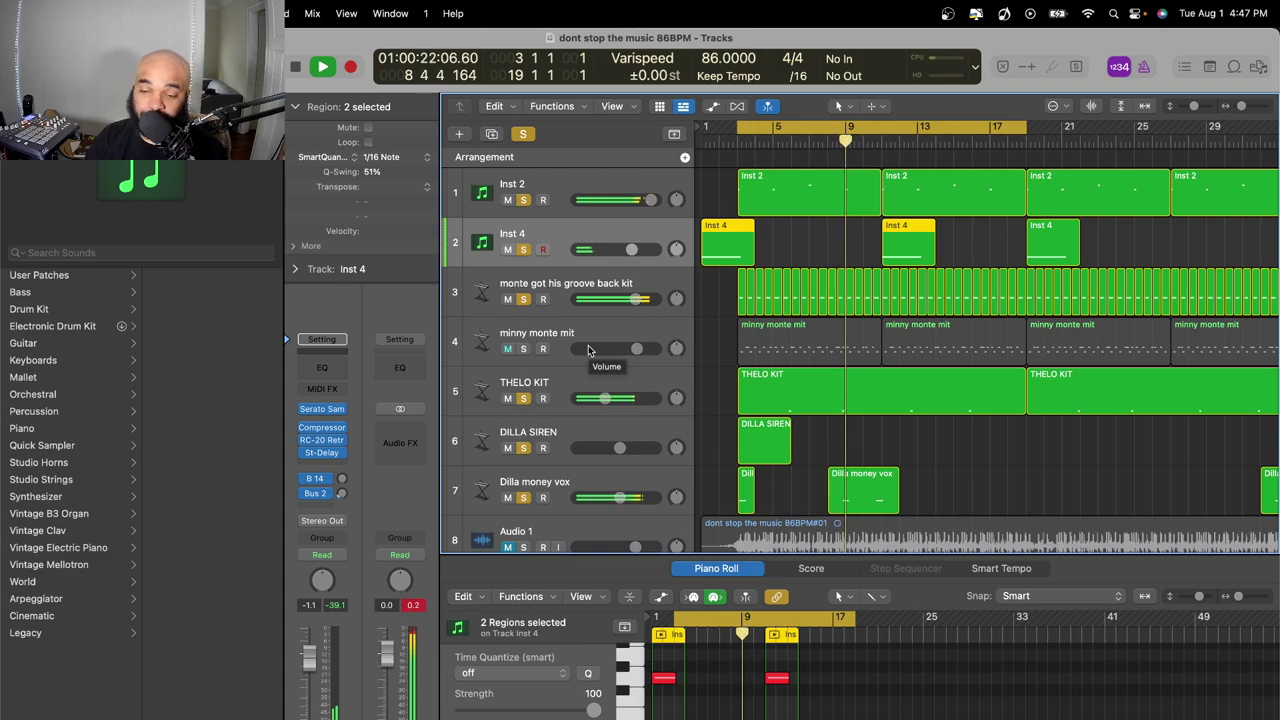
left_click(521, 350)
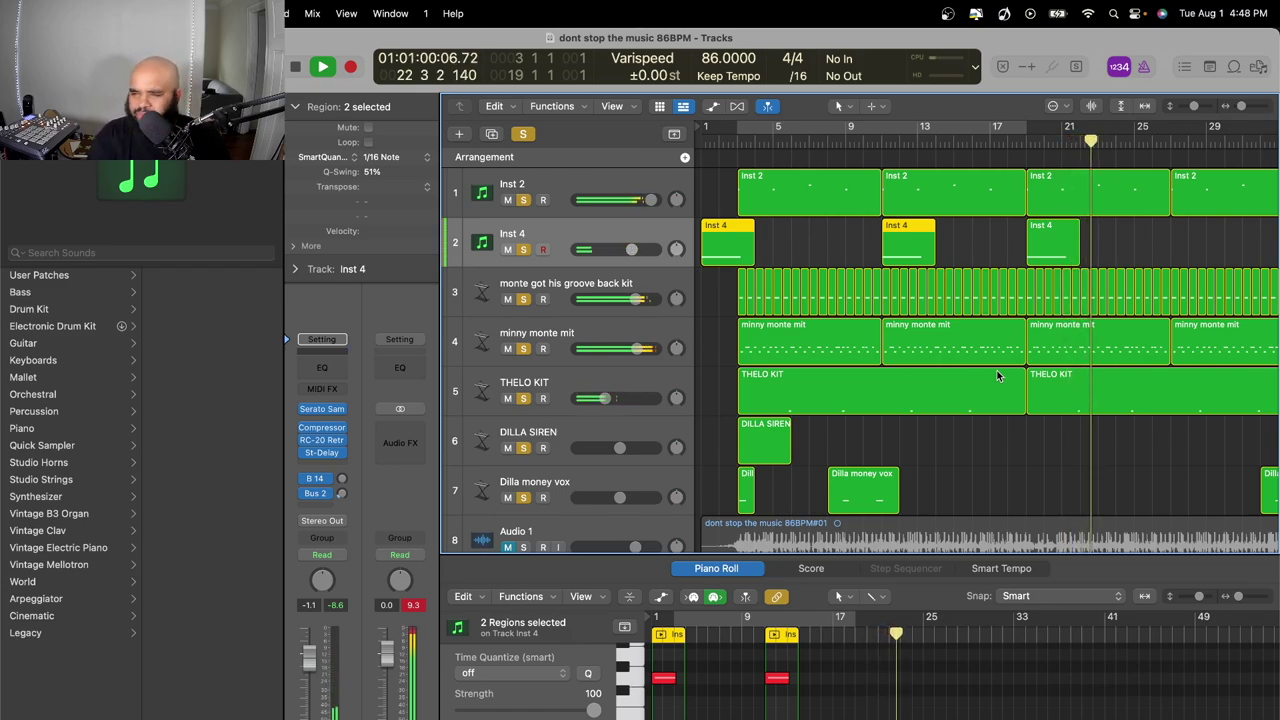
Stop playback, return the playhead to bar 1, and scroll down the track list.
key("space")
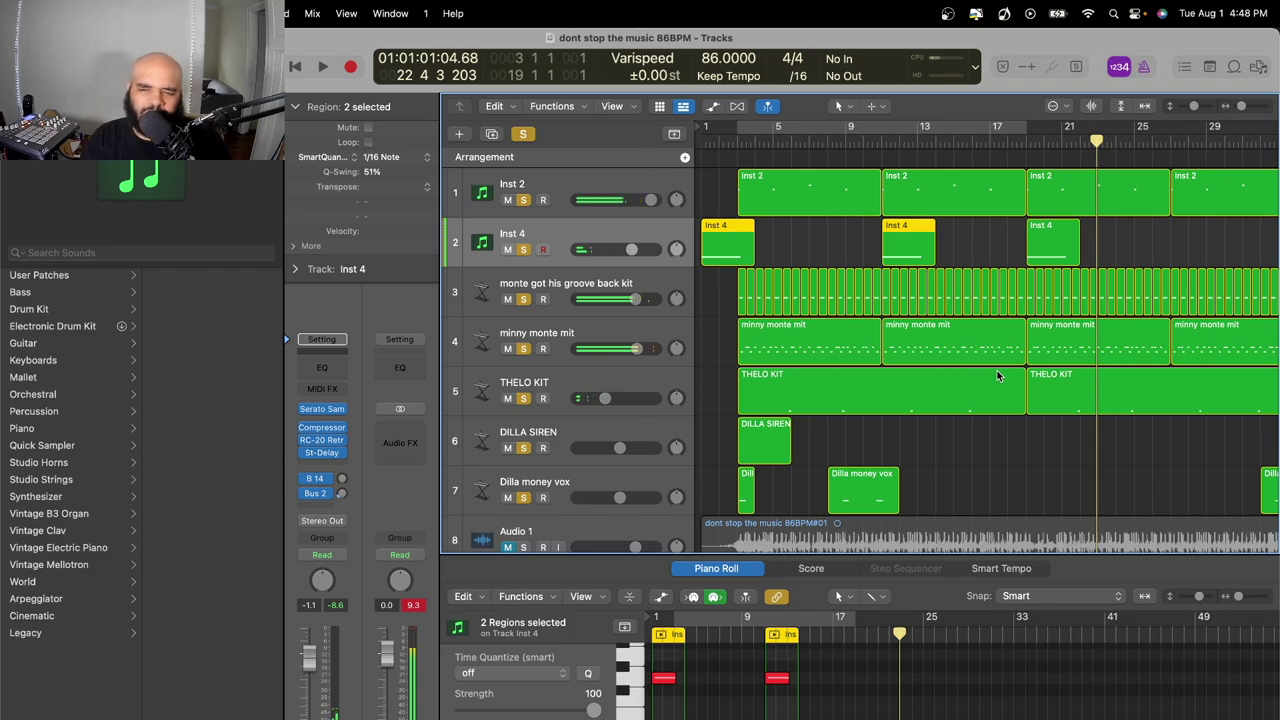
key("Return")
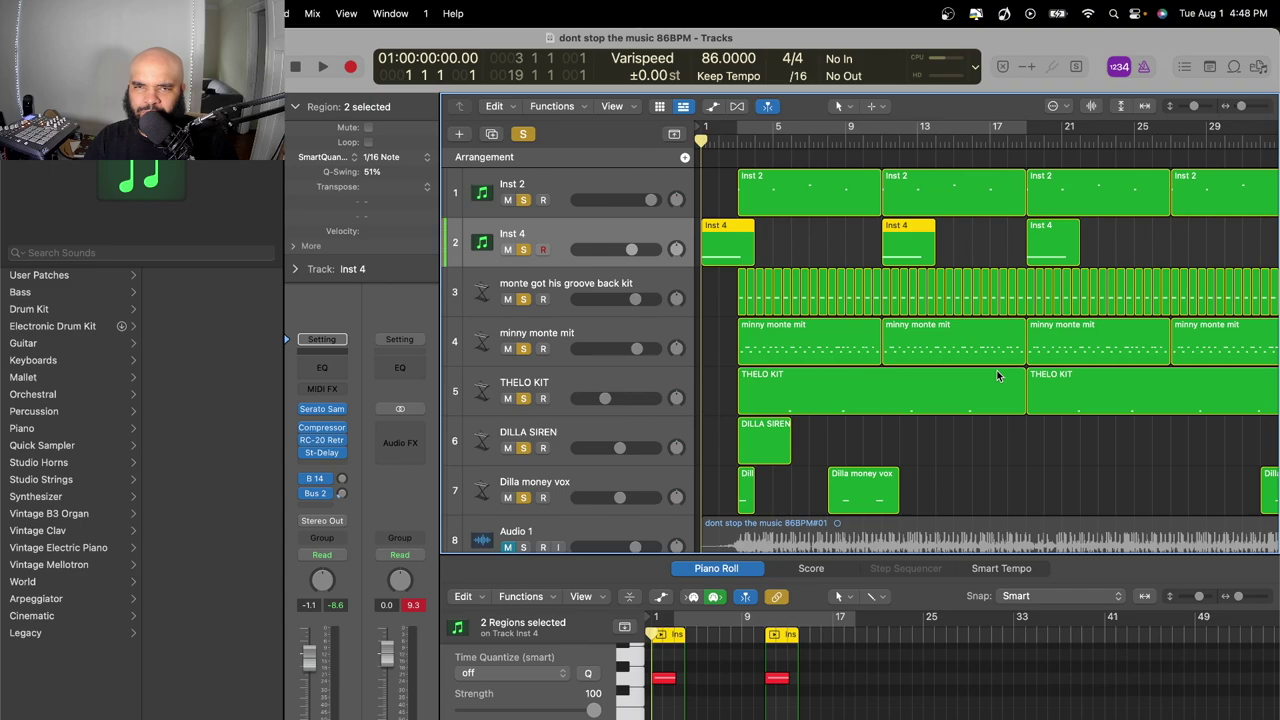
scroll(997, 376, "down", 3)
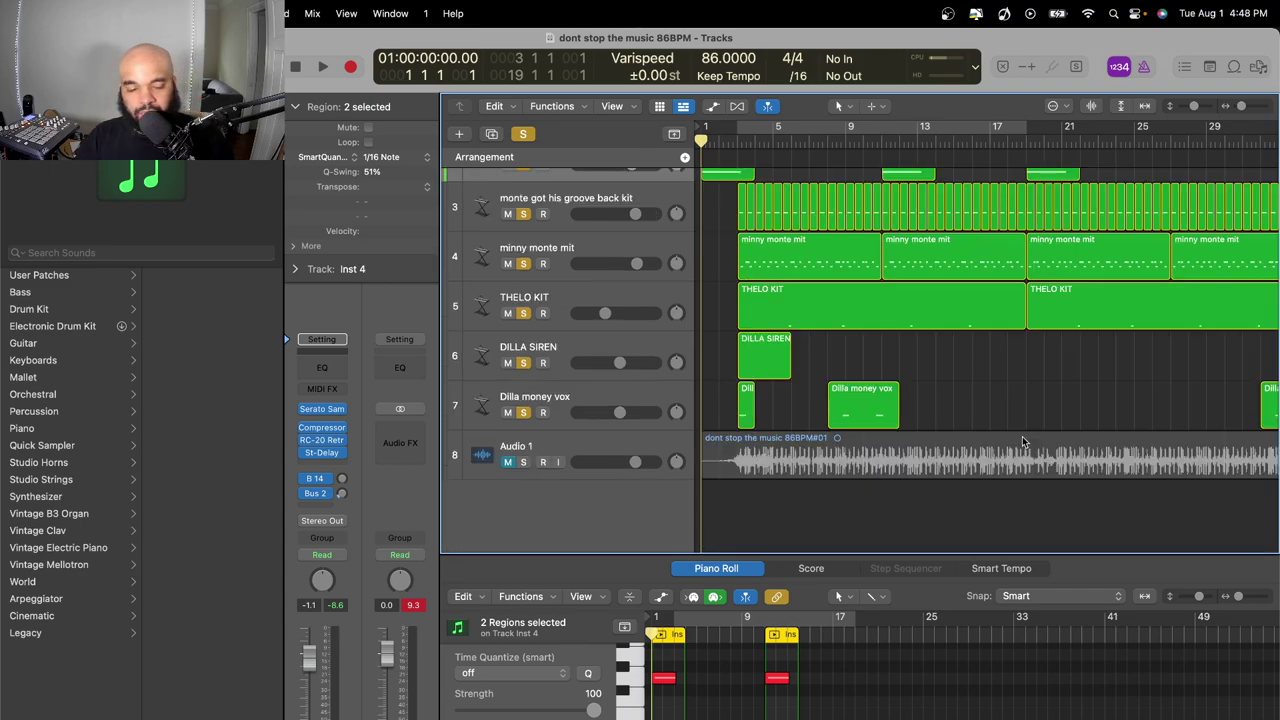